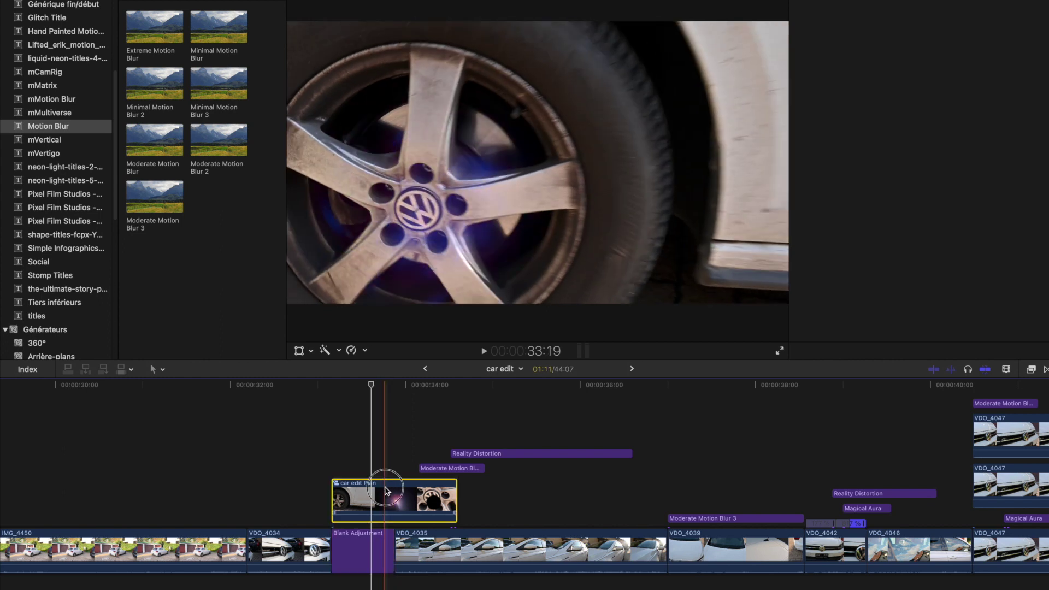
Open the car edit Plan compound clip and inspect the shape masks on both VDO_4041 layers
{"action": "double_click", "coordinate": [392, 485]}
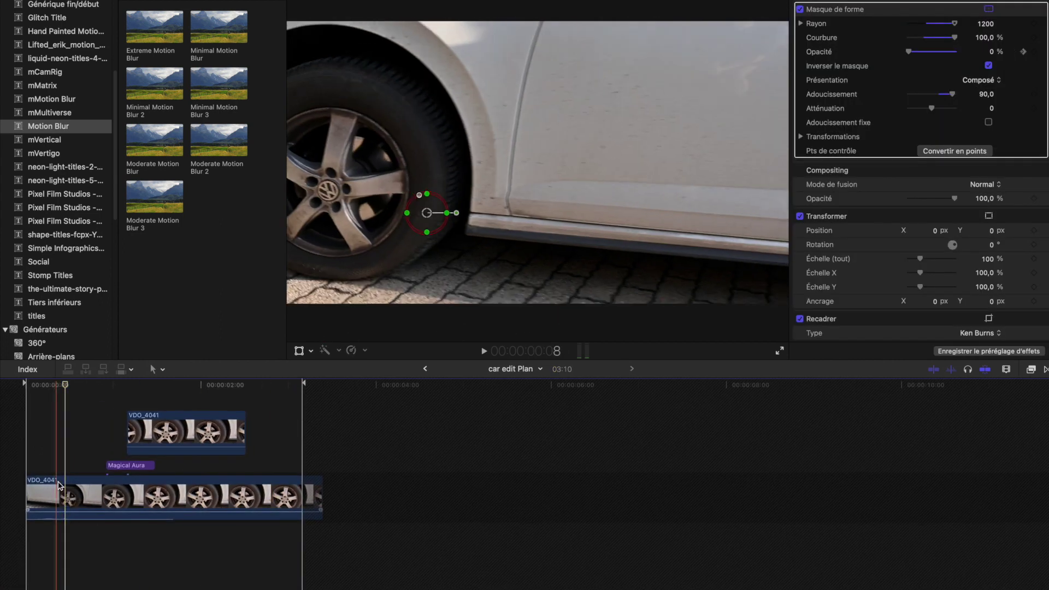
{"action": "left_click", "coordinate": [66, 481]}
{"action": "left_click", "coordinate": [156, 418]}
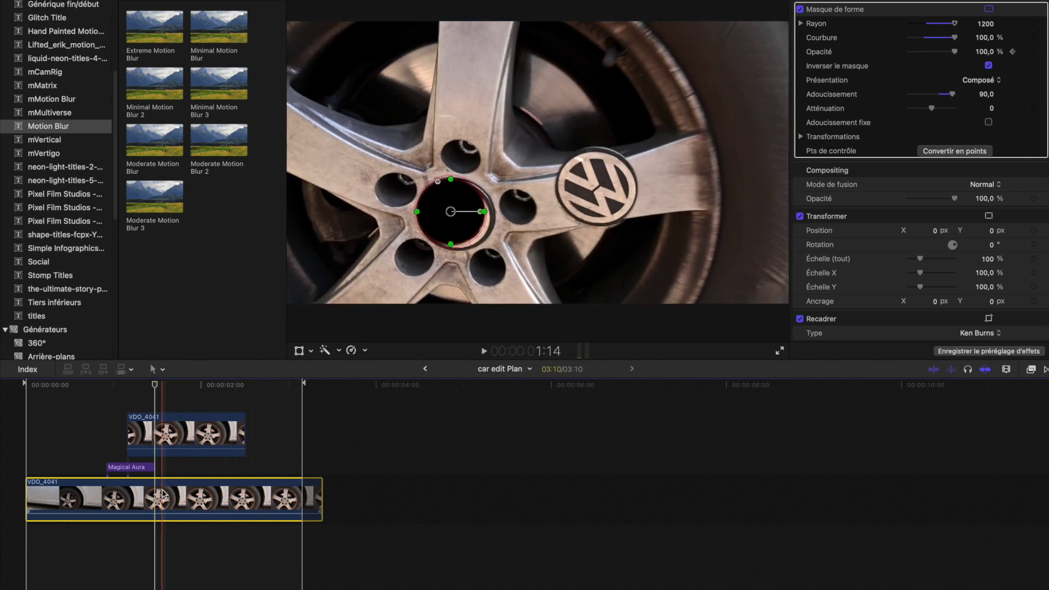
{"action": "left_click", "coordinate": [167, 415]}
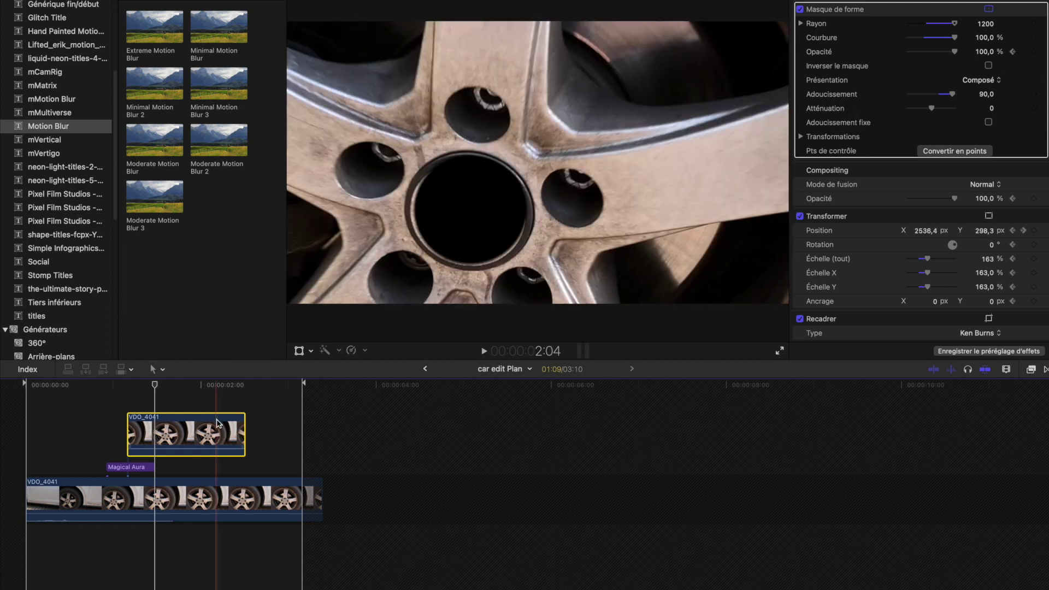
{"action": "left_click", "coordinate": [188, 476]}
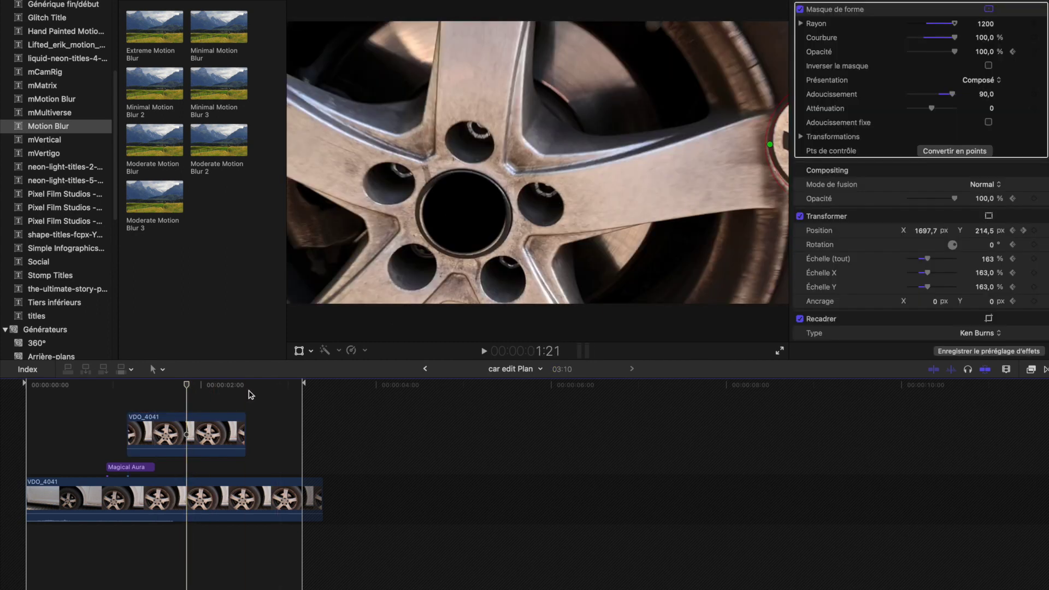
Step frame by frame through the upper VDO_4041 layer to examine the masked wheel logo's movement
{"action": "key", "text": "Left"}
{"action": "key", "text": "Left"}
{"action": "left_click", "coordinate": [744, 143]}
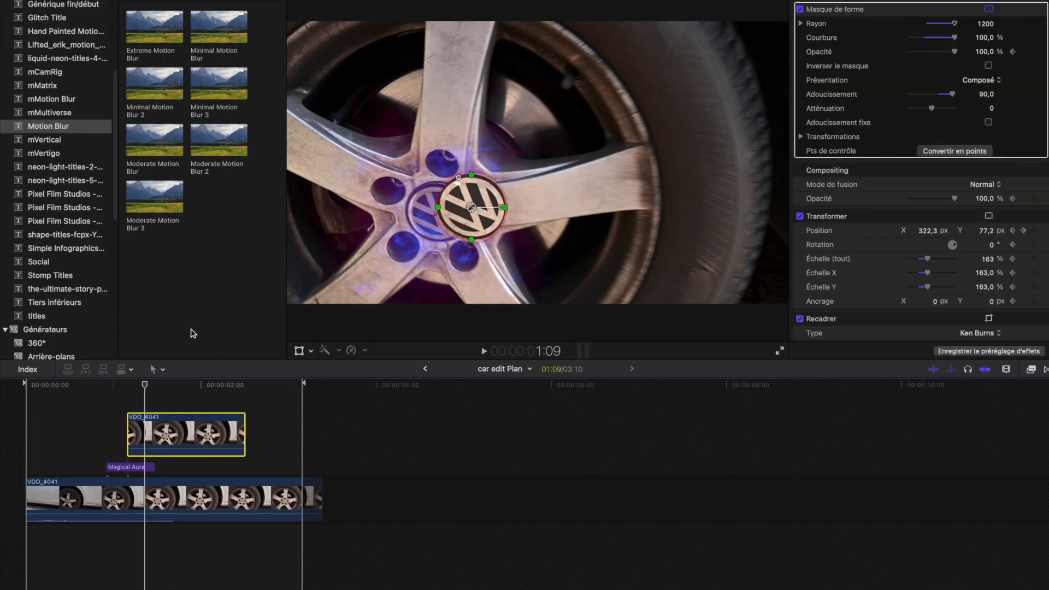
{"action": "key", "text": "Right"}
{"action": "key", "text": "Right"}
{"action": "key", "text": "Right"}
{"action": "key", "text": "Right"}
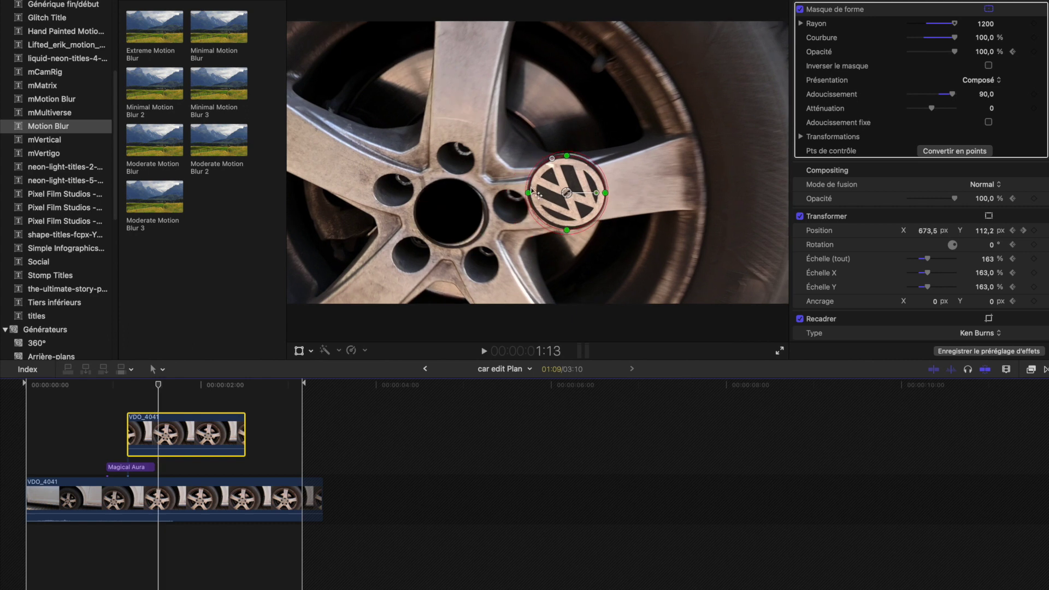
{"action": "key", "text": "Right"}
{"action": "key", "text": "Right"}
{"action": "key", "text": "Right"}
{"action": "key", "text": "Right"}
{"action": "key", "text": "Right"}
{"action": "key", "text": "Right"}
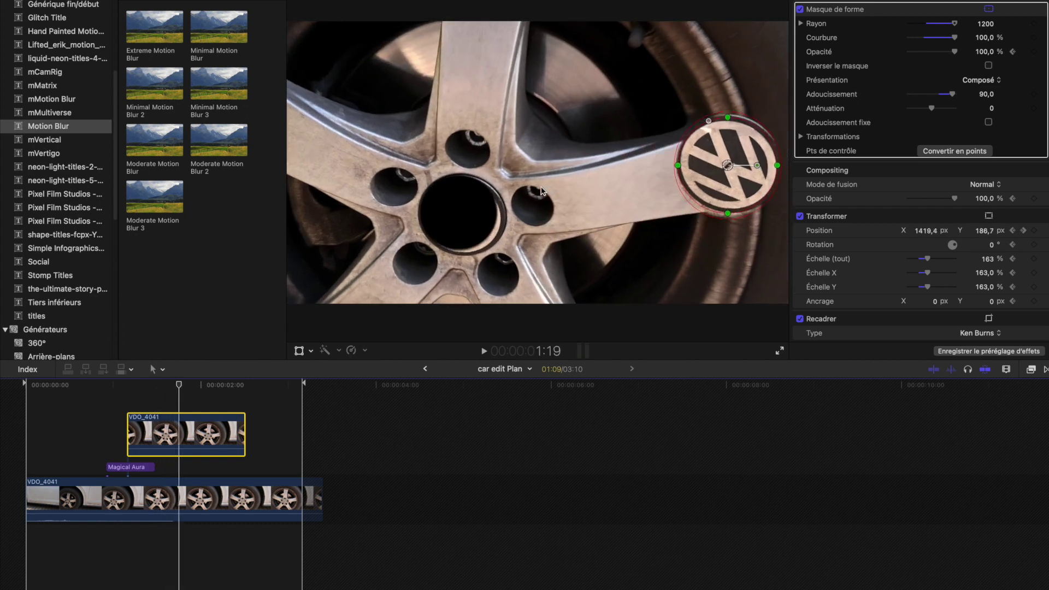
{"action": "key", "text": "Left"}
{"action": "key", "text": "Left"}
{"action": "key", "text": "Left"}
{"action": "key", "text": "Left"}
{"action": "key", "text": "Left"}
{"action": "key", "text": "Left"}
{"action": "key", "text": "Left"}
{"action": "key", "text": "Left"}
{"action": "key", "text": "Left"}
{"action": "key", "text": "Left"}
{"action": "key", "text": "Left"}
{"action": "key", "text": "Left"}
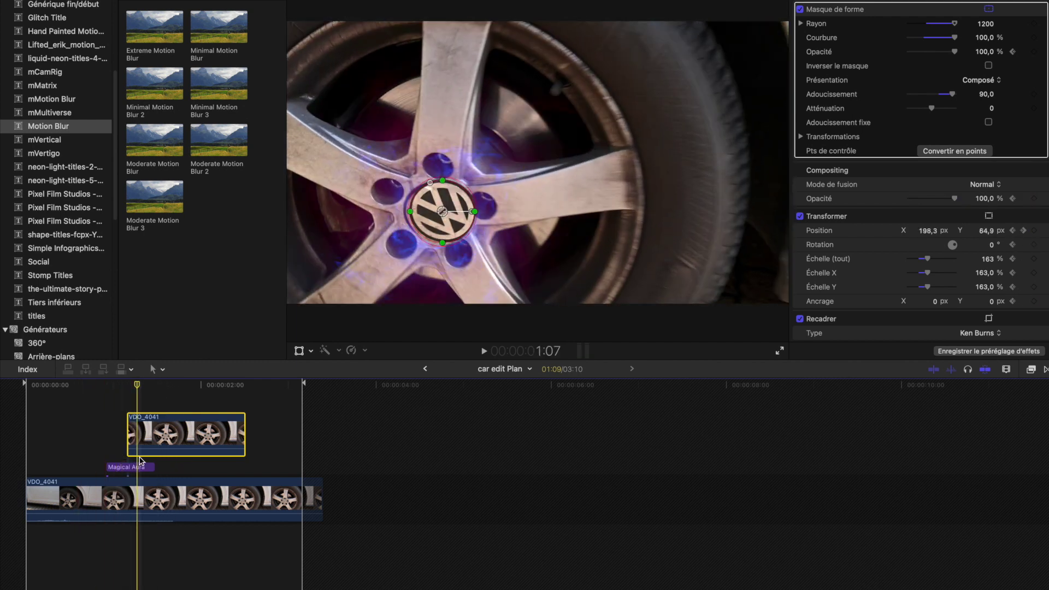
Inspect the settings of the VDO_4041 layers and the Magical Aura title, and return to the car edit timeline
{"action": "left_click", "coordinate": [148, 484]}
{"action": "left_click", "coordinate": [163, 431]}
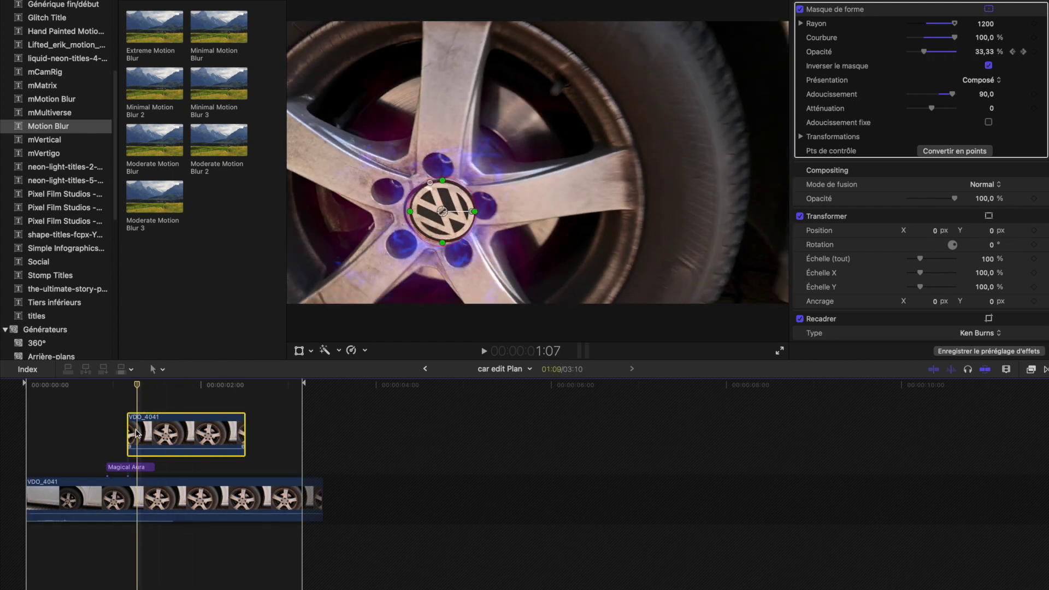
{"action": "left_click", "coordinate": [123, 466]}
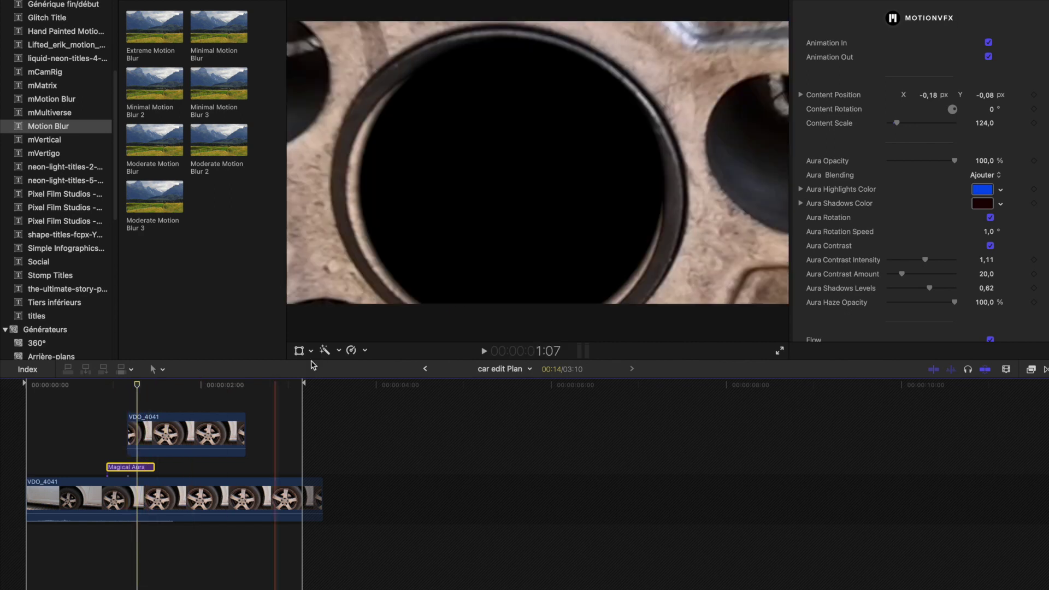
{"action": "left_click", "coordinate": [425, 370]}
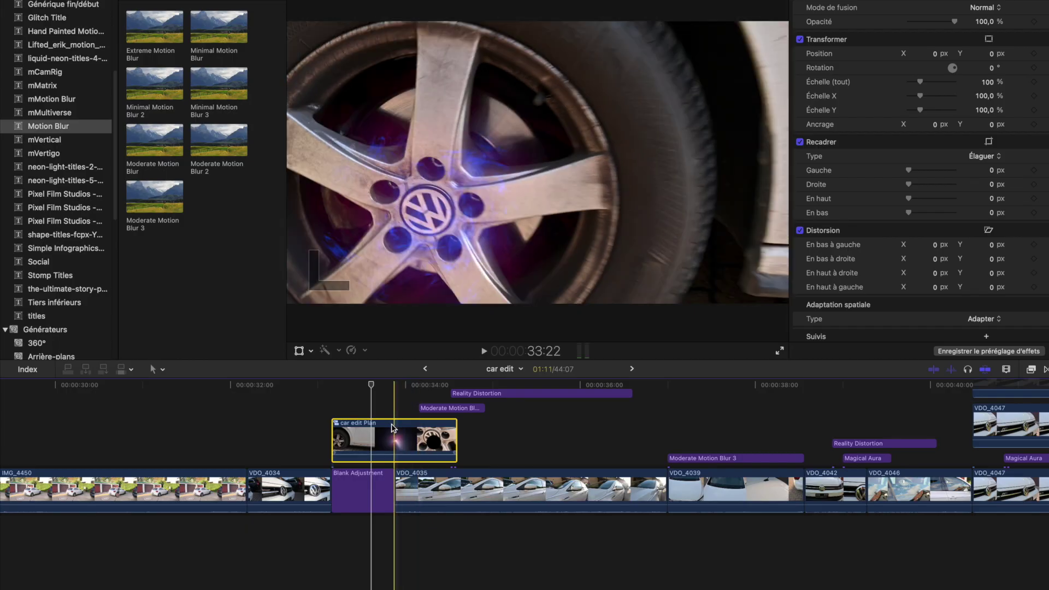
Show the custom speed settings of the car edit Plan clip and examine its speed segments
{"action": "left_click", "coordinate": [391, 428]}
{"action": "left_click", "coordinate": [351, 351]}
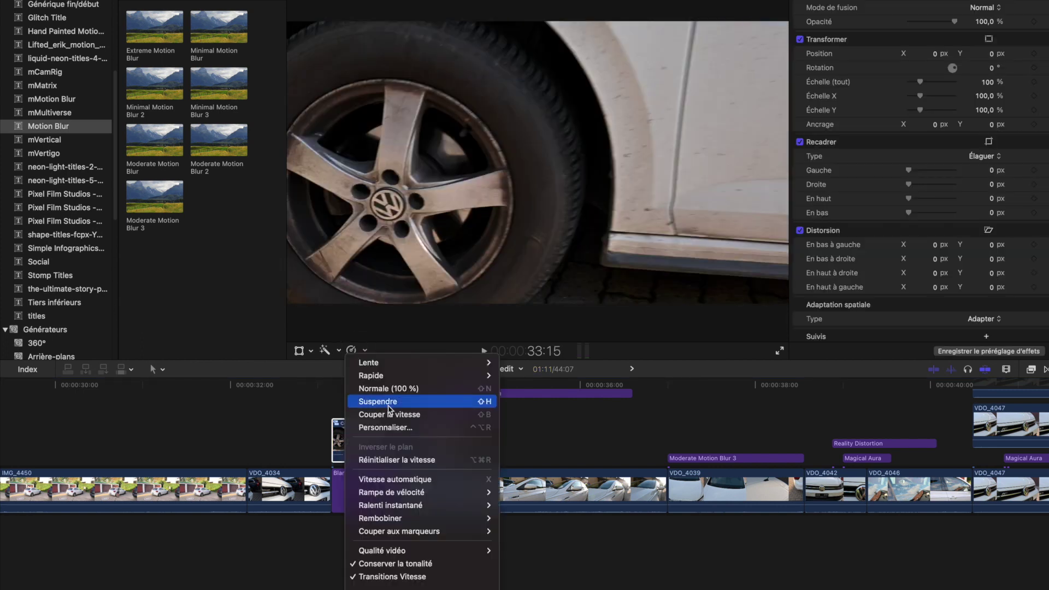
{"action": "left_click", "coordinate": [384, 427]}
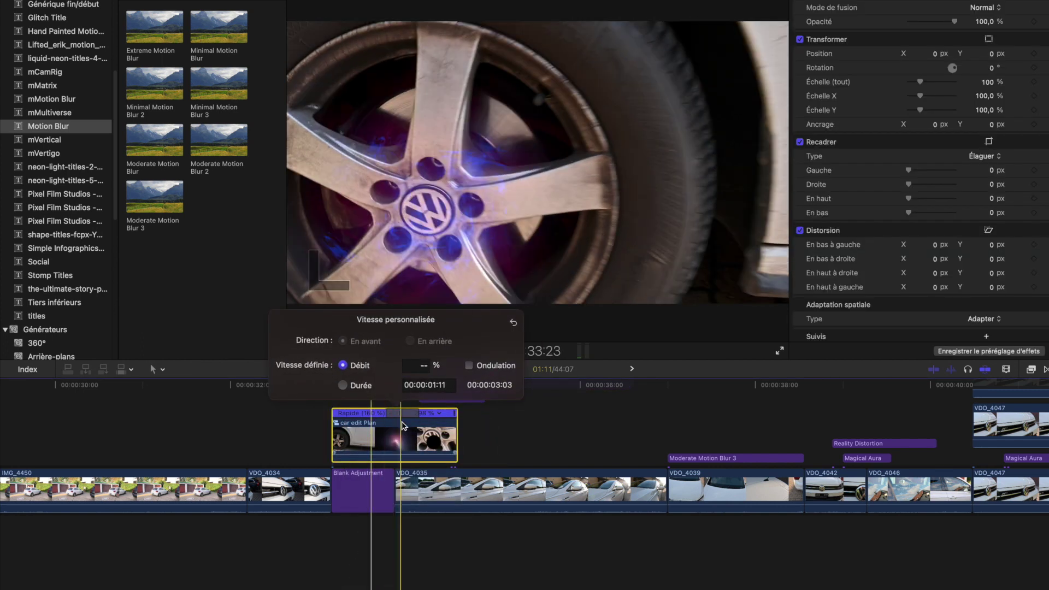
{"action": "left_click", "coordinate": [434, 428]}
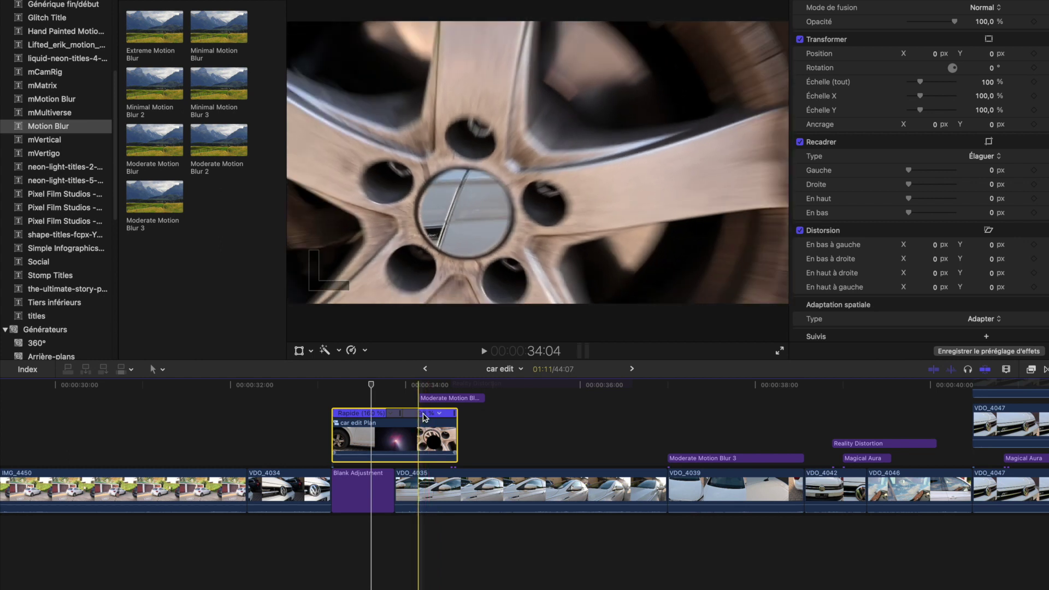
Inspect the Moderate Motion Blur and Reality Distortion titles placed above the VDO_4035 clip
{"action": "left_click", "coordinate": [452, 399]}
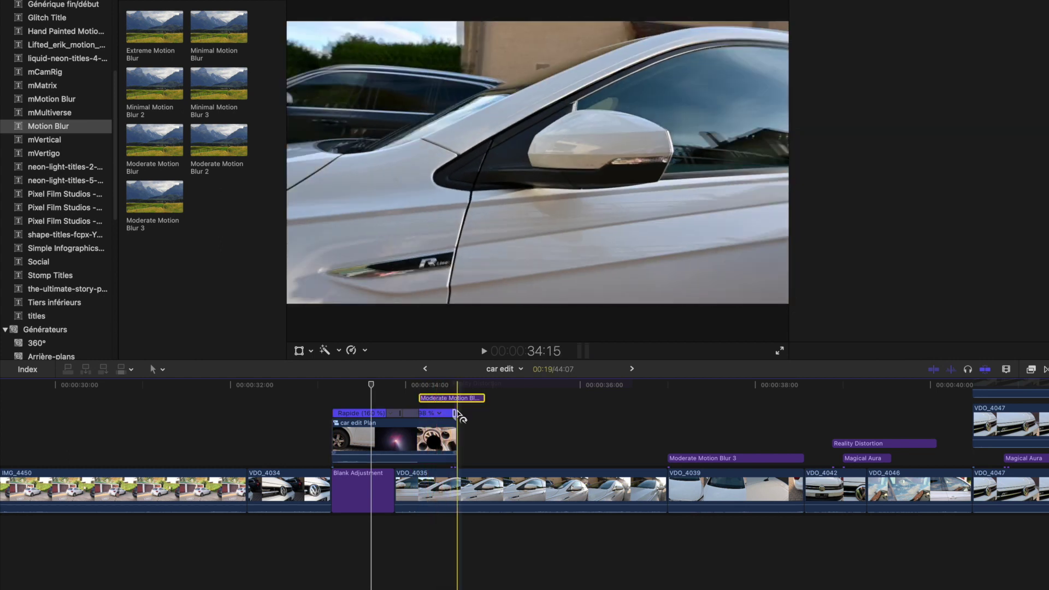
{"action": "scroll", "coordinate": [462, 421], "scroll_direction": "up", "scroll_amount": 5}
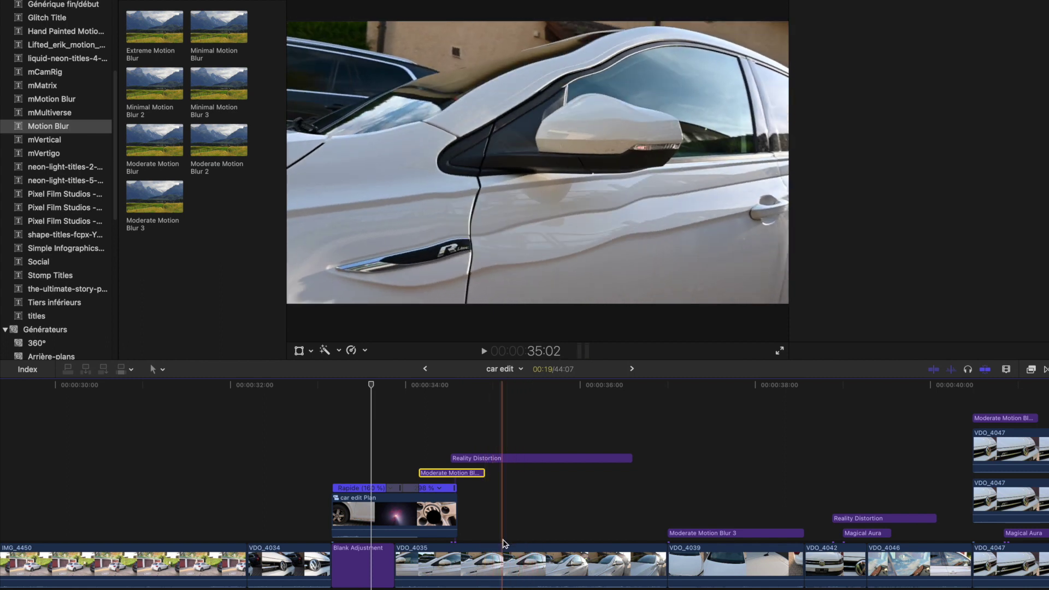
{"action": "left_click", "coordinate": [485, 551]}
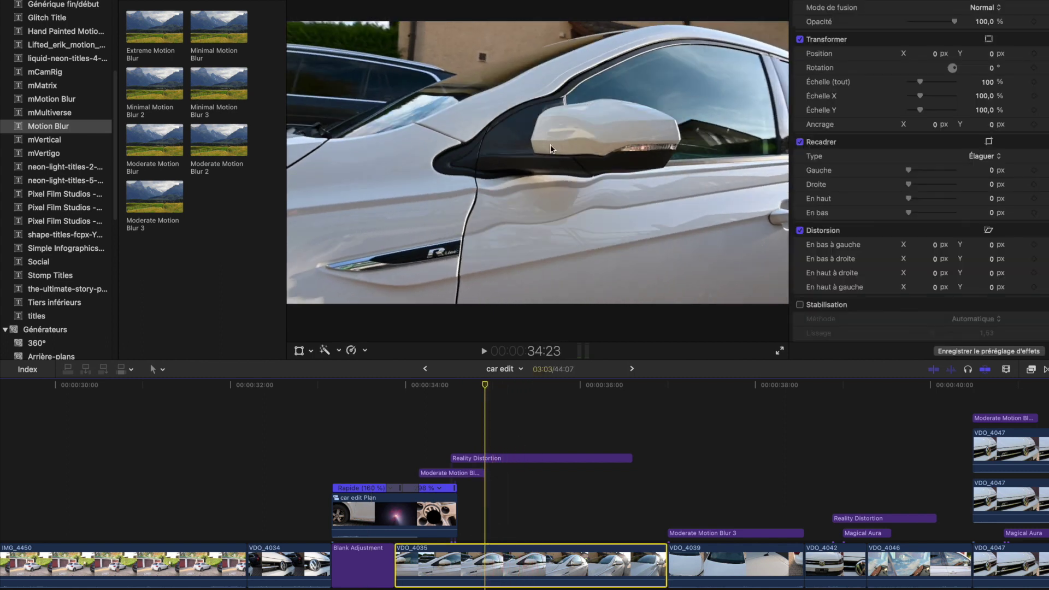
{"action": "left_click", "coordinate": [504, 459]}
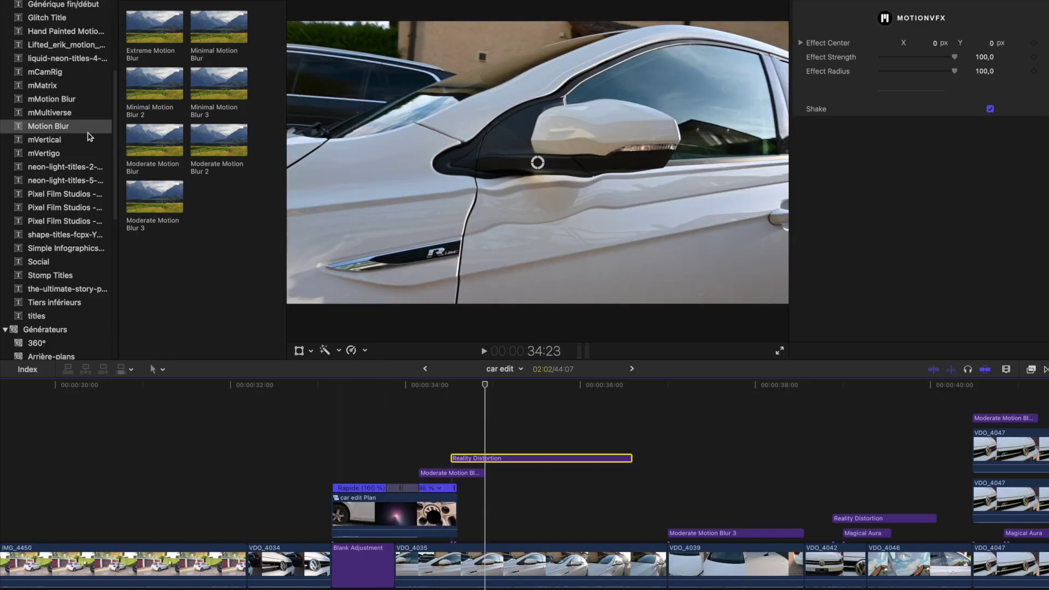
Browse the mMultiverse title collection for the available effects
{"action": "left_click", "coordinate": [100, 114]}
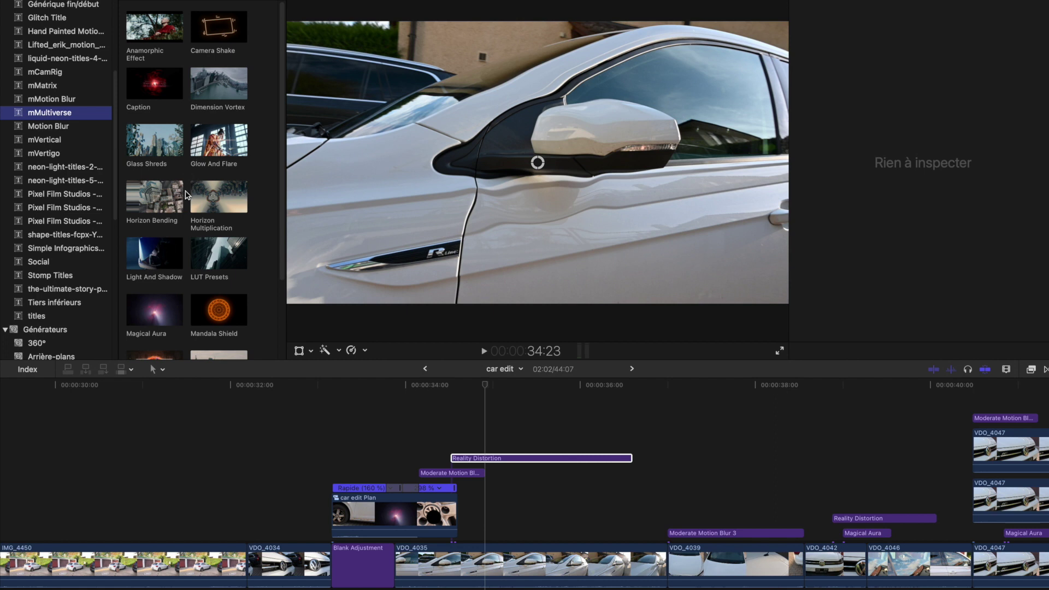
{"action": "scroll", "coordinate": [187, 195], "scroll_direction": "down", "scroll_amount": 3}
{"action": "key", "text": "c"}
{"action": "scroll", "coordinate": [164, 138], "scroll_direction": "up", "scroll_amount": 3}
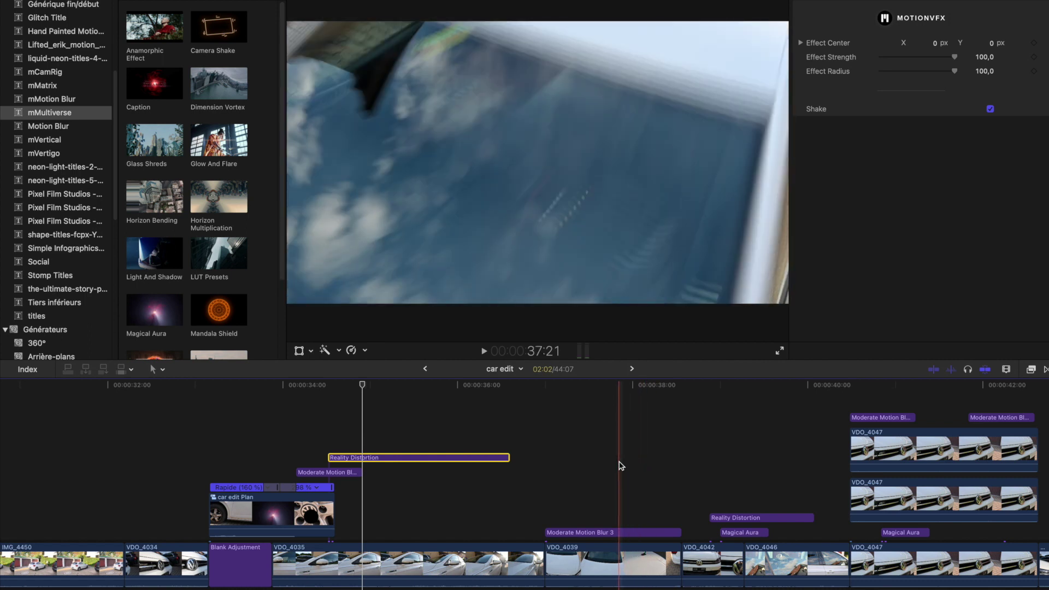
Inspect the VDO_4042 clip and the Magical Aura title above it
{"action": "scroll", "coordinate": [746, 416], "scroll_direction": "right", "scroll_amount": 3}
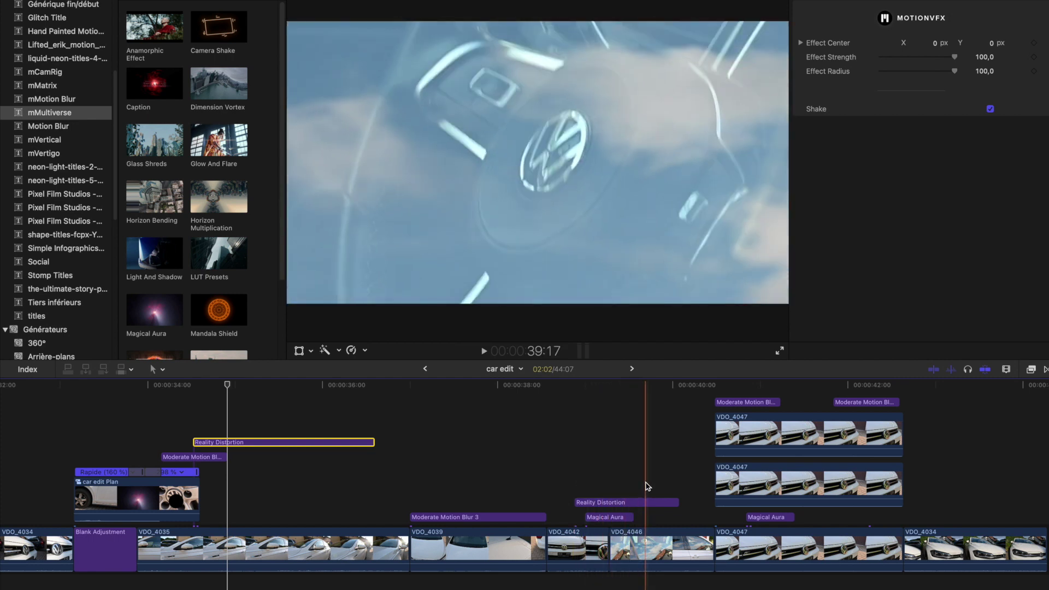
{"action": "left_click", "coordinate": [591, 546]}
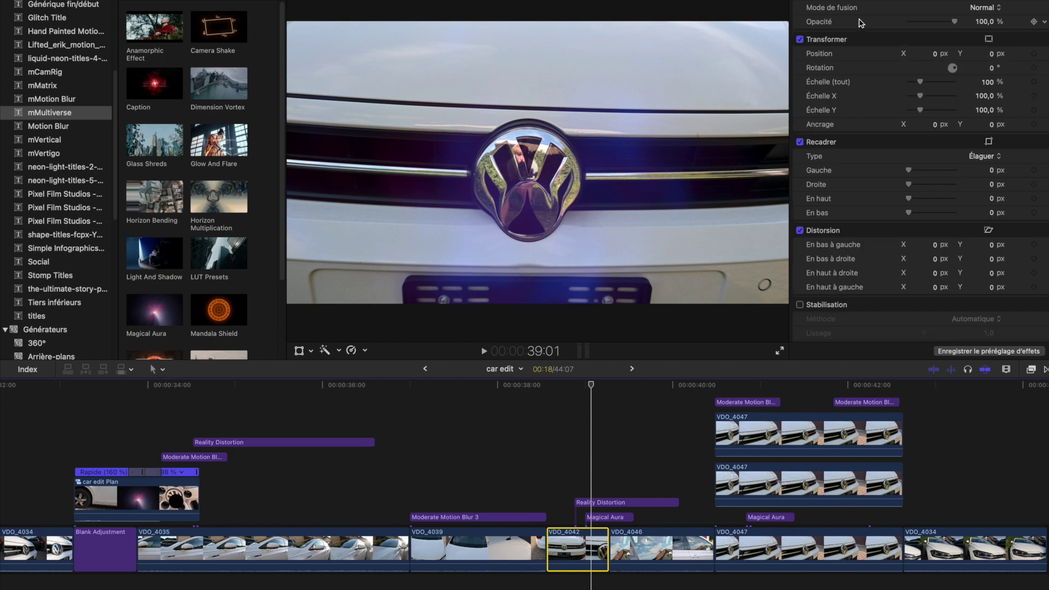
{"action": "left_click", "coordinate": [601, 515]}
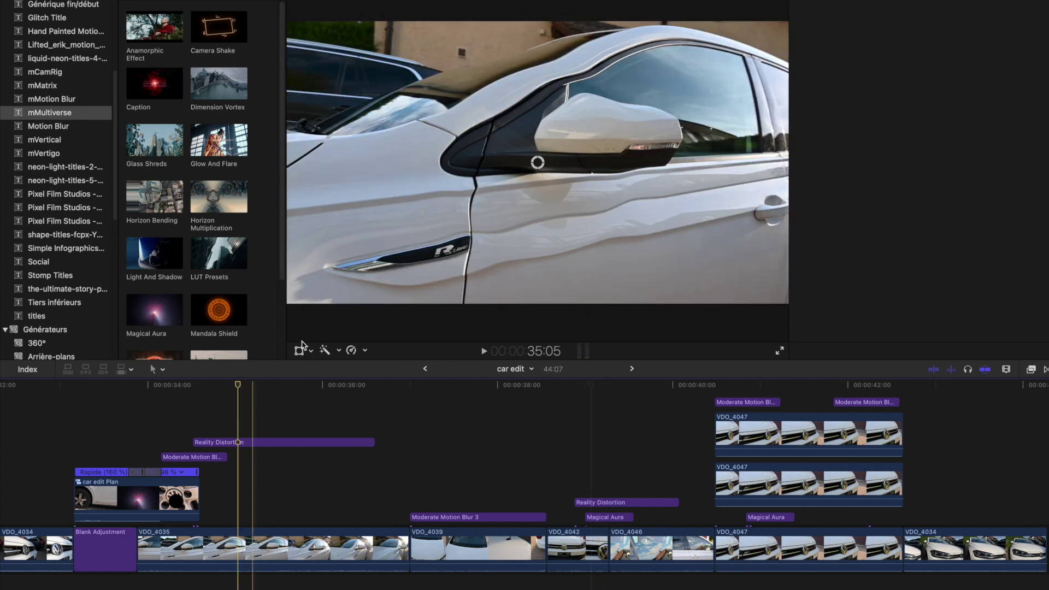
Move the Reality Distortion effect's centre slightly down and toward the car's front at 35:05, just below the side mirror
{"action": "left_click_drag", "start_coordinate": [537, 163], "coordinate": [512, 179]}
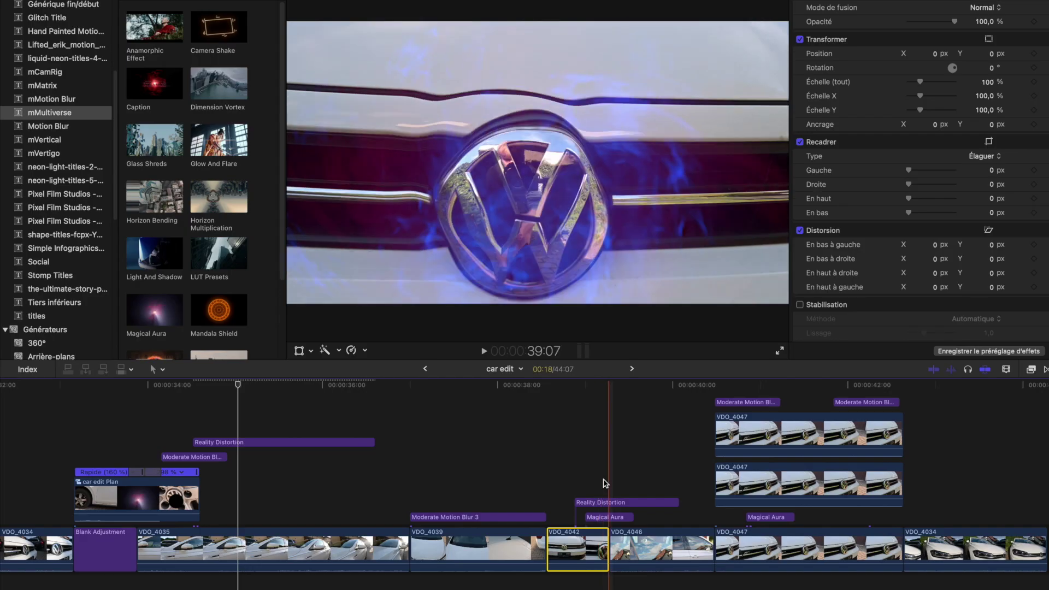
Play back the section running from VDO_4042 through VDO_4046 to review its distortion and aura effects
{"action": "left_click", "coordinate": [596, 486]}
{"action": "key", "text": "space"}
{"action": "left_click", "coordinate": [564, 478]}
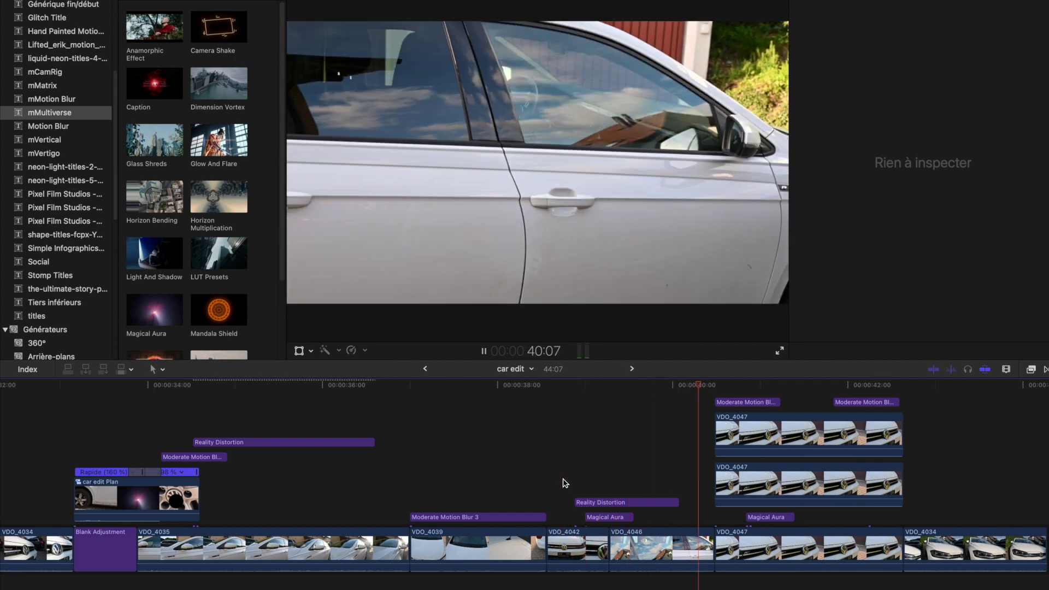
{"action": "key", "text": "space"}
{"action": "scroll", "coordinate": [564, 483], "scroll_direction": "right", "scroll_amount": 5}
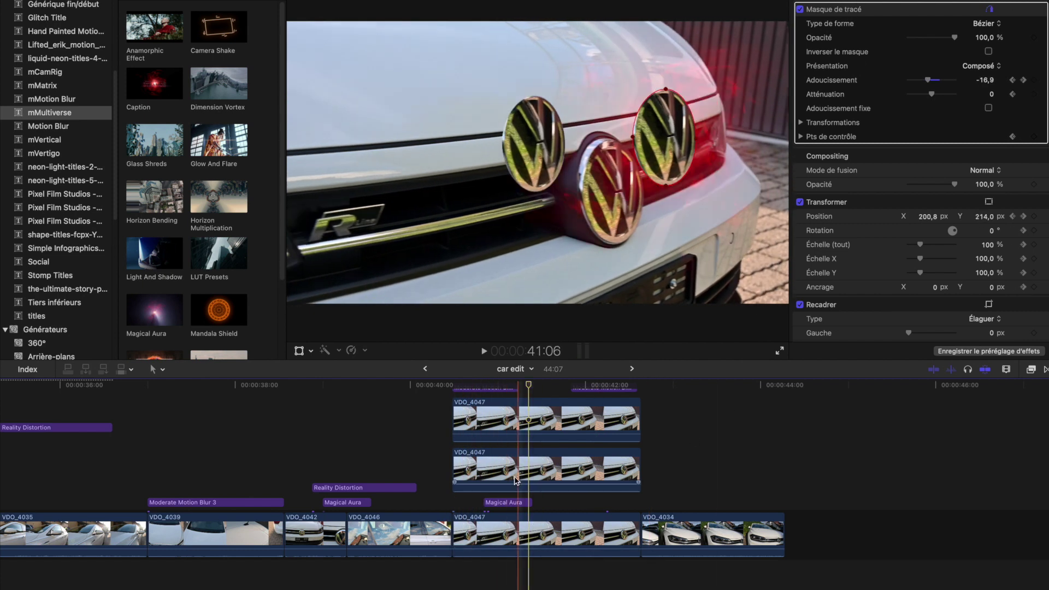
Disable the base VDO_4047 clip to isolate the two masked logo layers above it at 42:08
{"action": "left_click", "coordinate": [504, 527]}
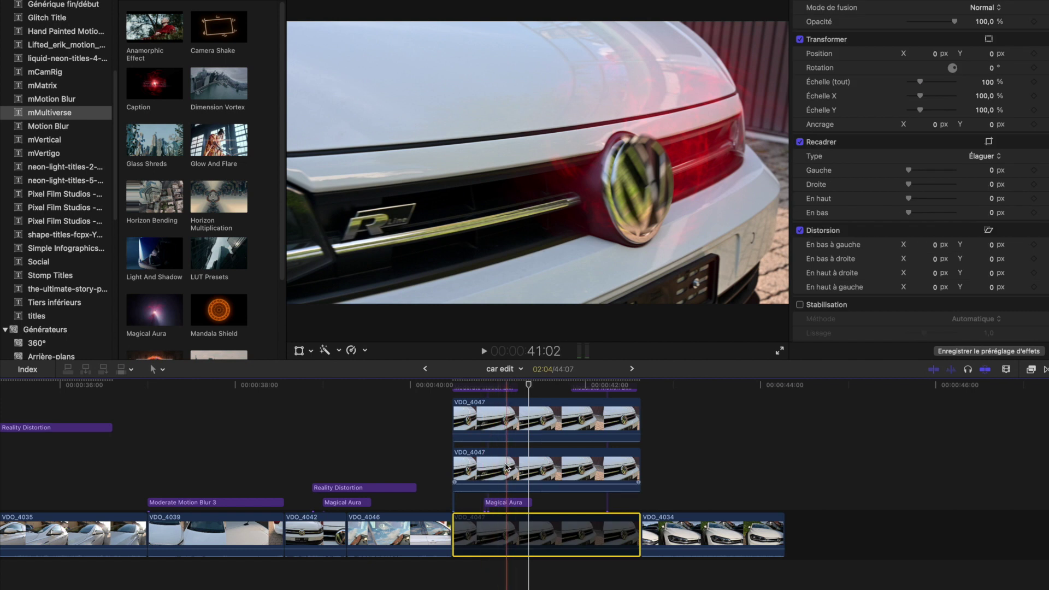
{"action": "scroll", "coordinate": [466, 410], "scroll_direction": "up", "scroll_amount": 3}
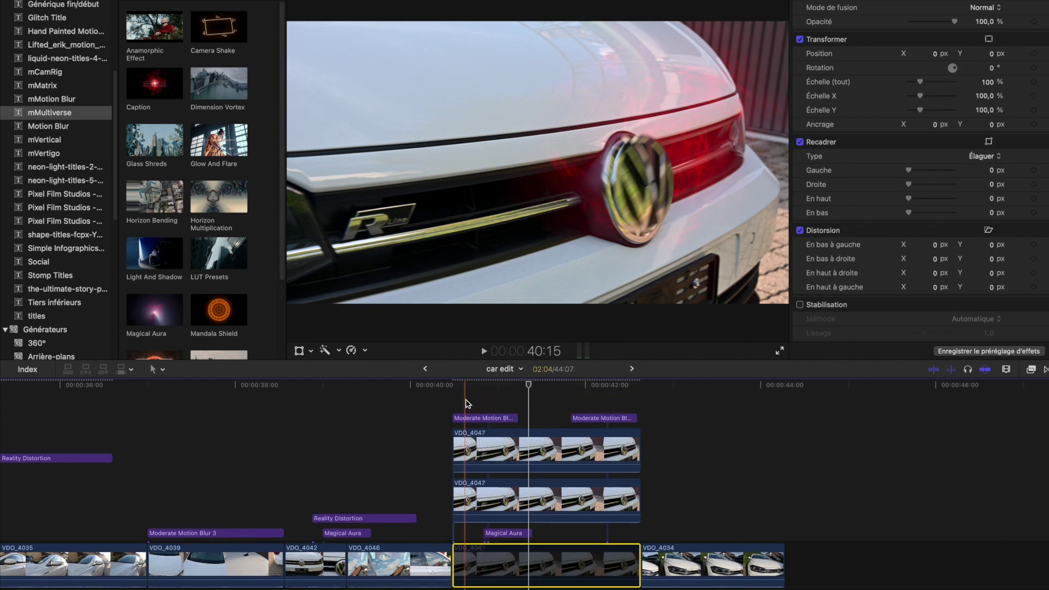
{"action": "left_click", "coordinate": [612, 450]}
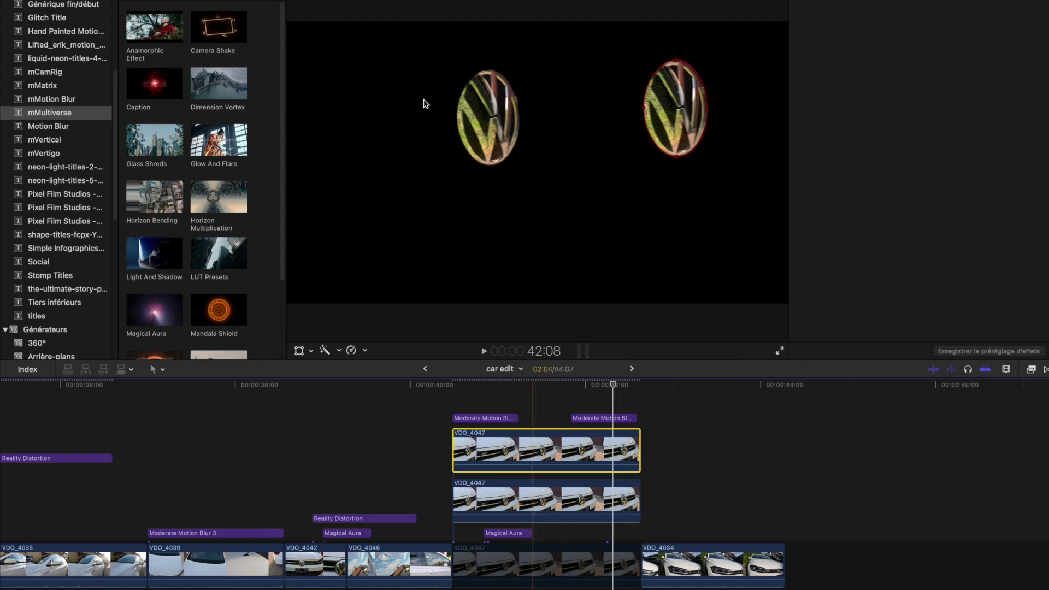
Nudge the path mask of the lower connected VDO_4047 layer at 42:08 and re-enable the base VDO_4047 clip
{"action": "left_click", "coordinate": [541, 153]}
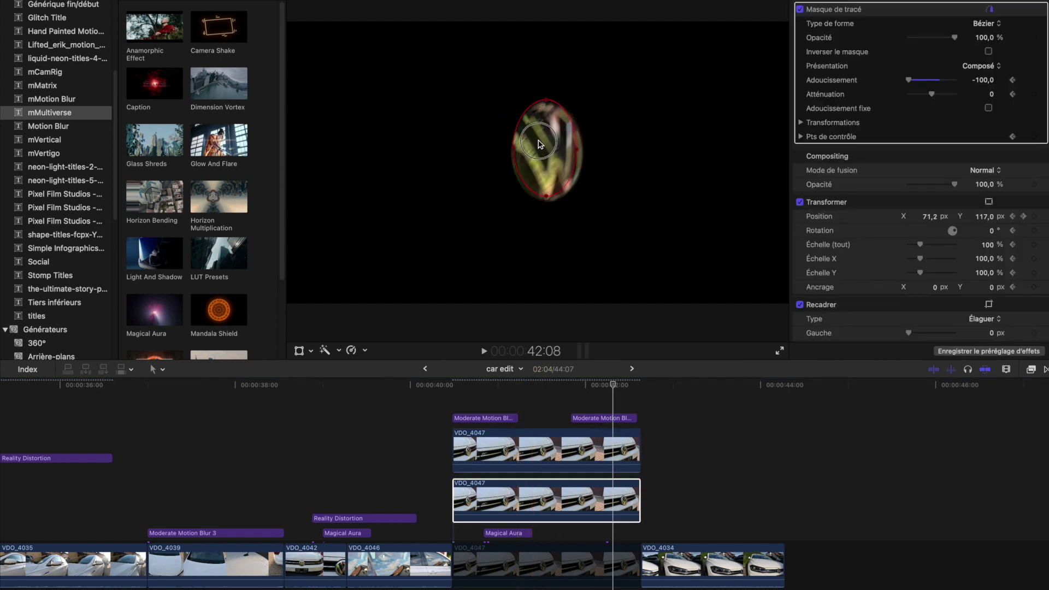
{"action": "left_click_drag", "start_coordinate": [552, 140], "coordinate": [546, 139]}
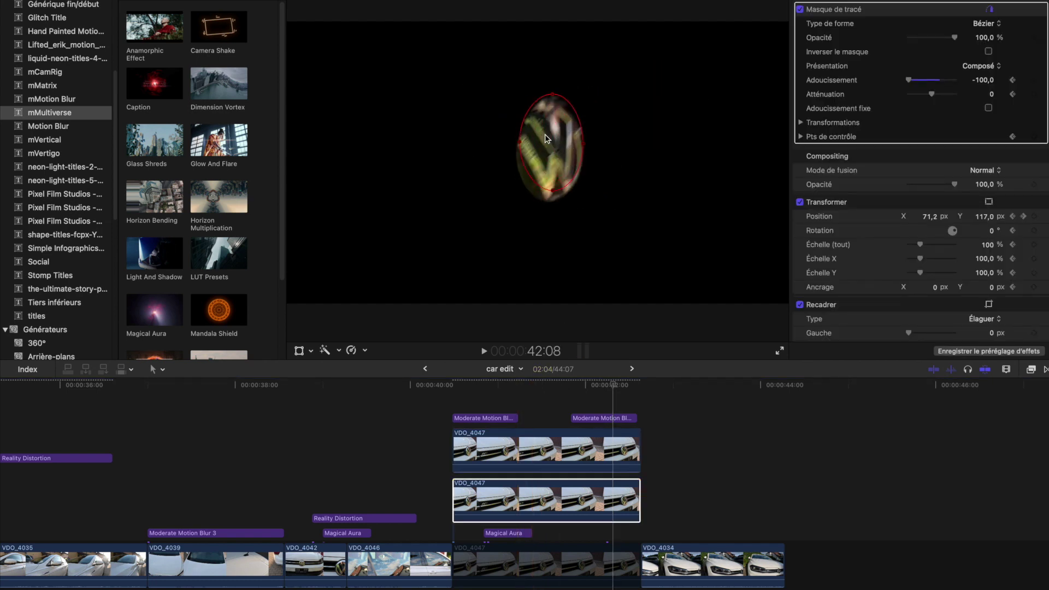
{"action": "left_click", "coordinate": [916, 123]}
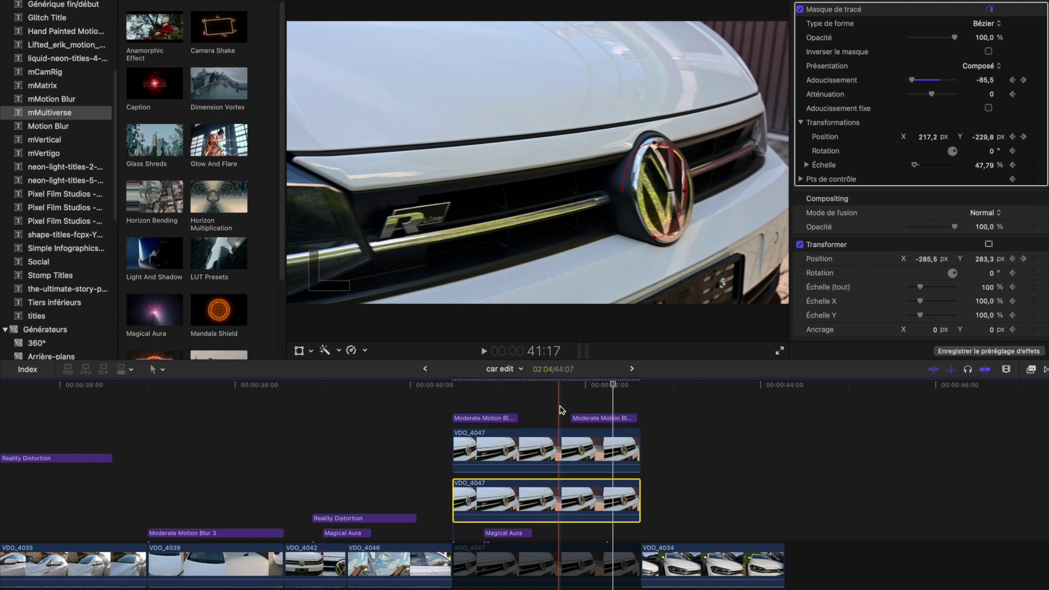
{"action": "key", "text": "c"}
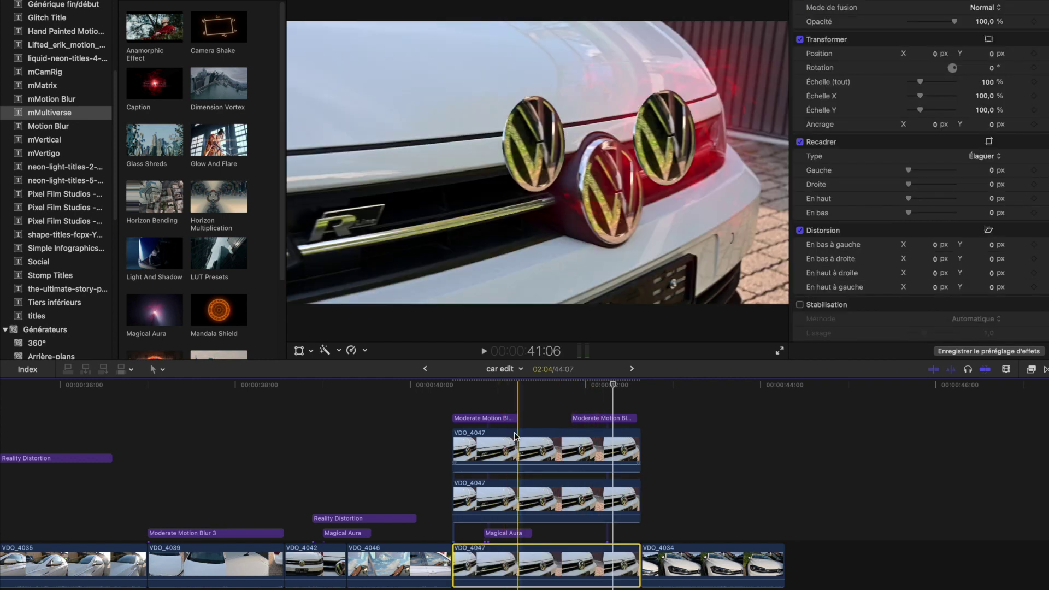
Reposition the top VDO_4047 logo layer with Transform at 42:08 to about X -430 px, Y 392.7 px
{"action": "left_click", "coordinate": [511, 448]}
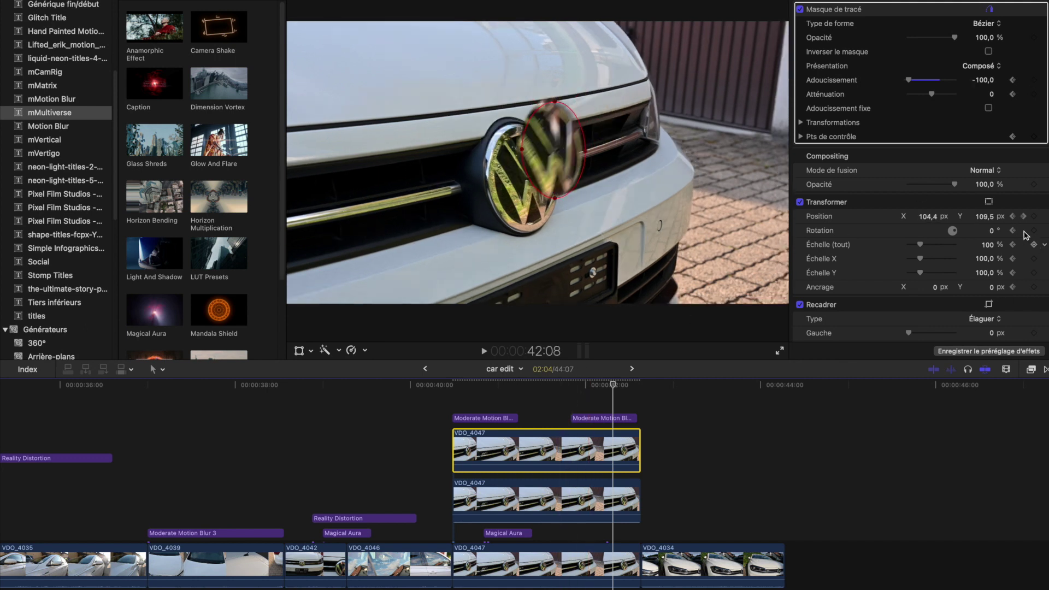
{"action": "left_click", "coordinate": [299, 351]}
{"action": "left_click_drag", "start_coordinate": [546, 153], "coordinate": [396, 52]}
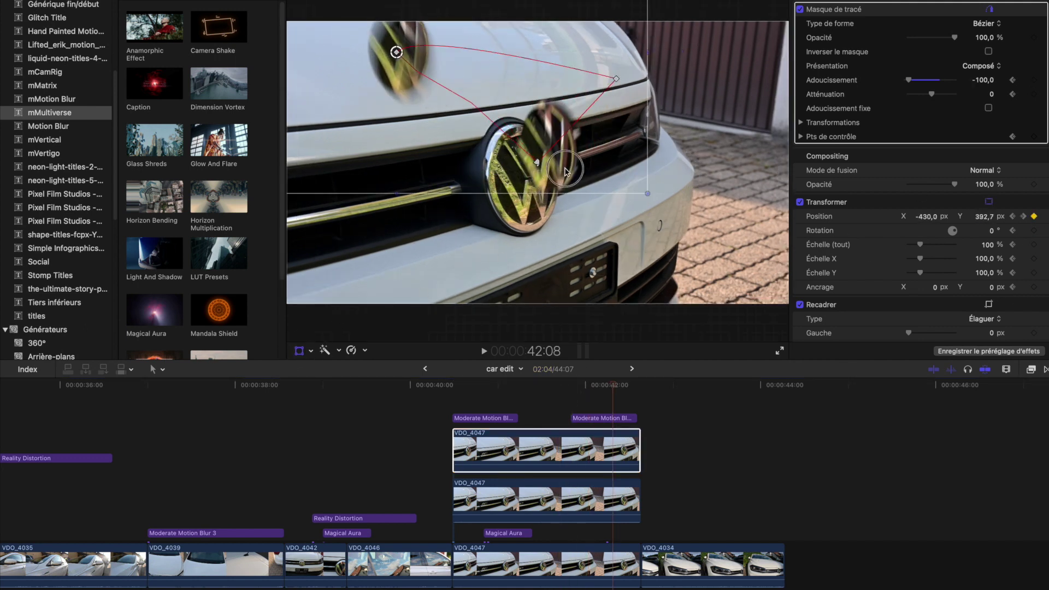
Try to add a third logo layer by duplicating the lower connected VDO_4047 clip and repositioning the copy at 42:08
{"action": "left_click", "coordinate": [561, 507]}
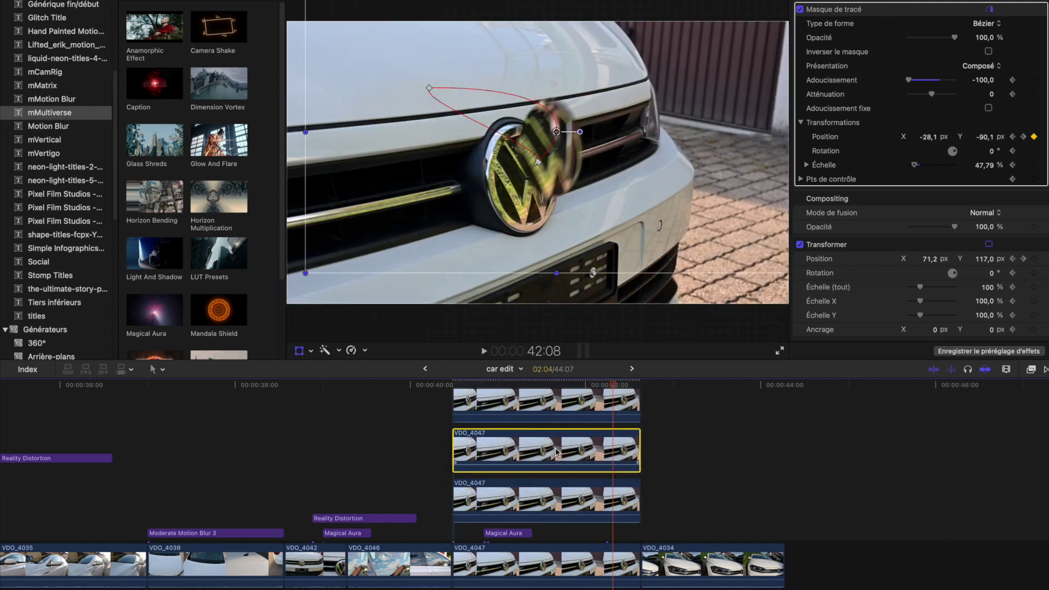
{"action": "left_click_drag", "start_coordinate": [620, 171], "coordinate": [539, 167]}
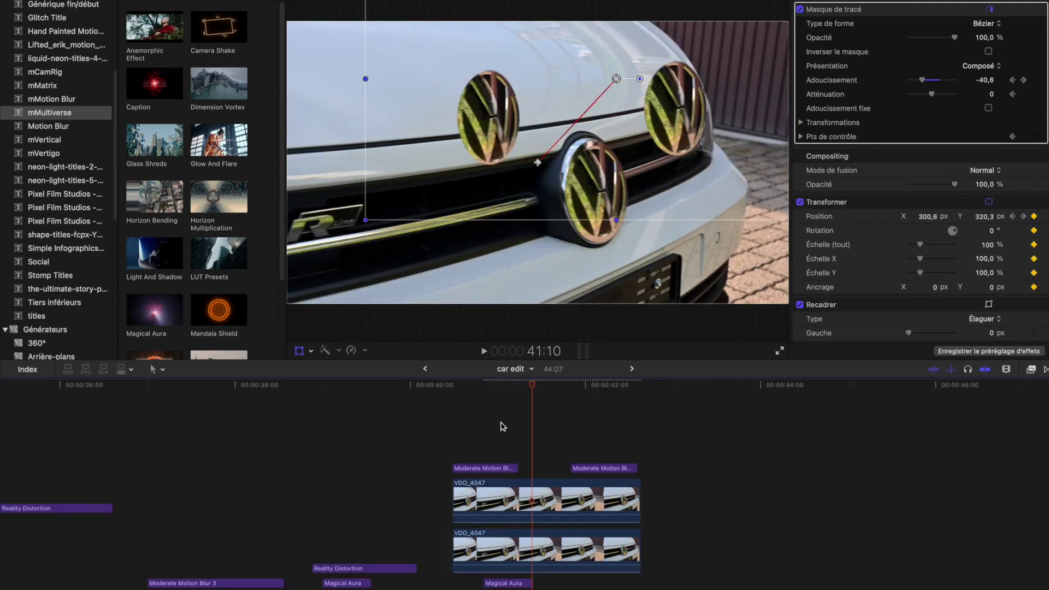
Examine the Magical Aura title over VDO_4047 frame by frame between 40:23 and 41:00, and move the playhead to 40:17 at the first Moderate Motion Blur title
{"action": "left_click", "coordinate": [501, 425]}
{"action": "left_click", "coordinate": [497, 582]}
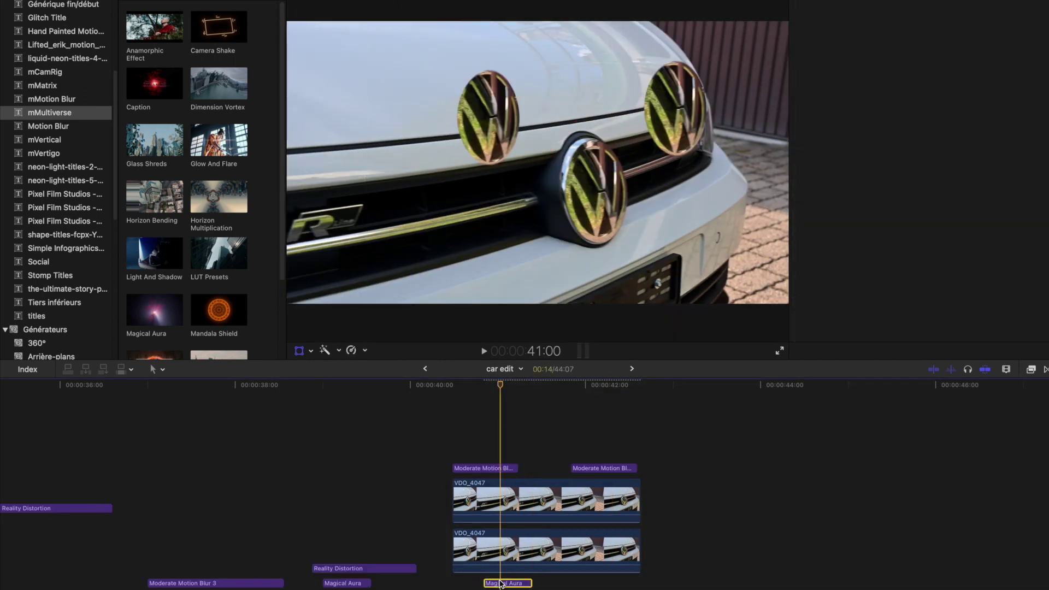
{"action": "key", "text": "Left"}
{"action": "key", "text": "Left"}
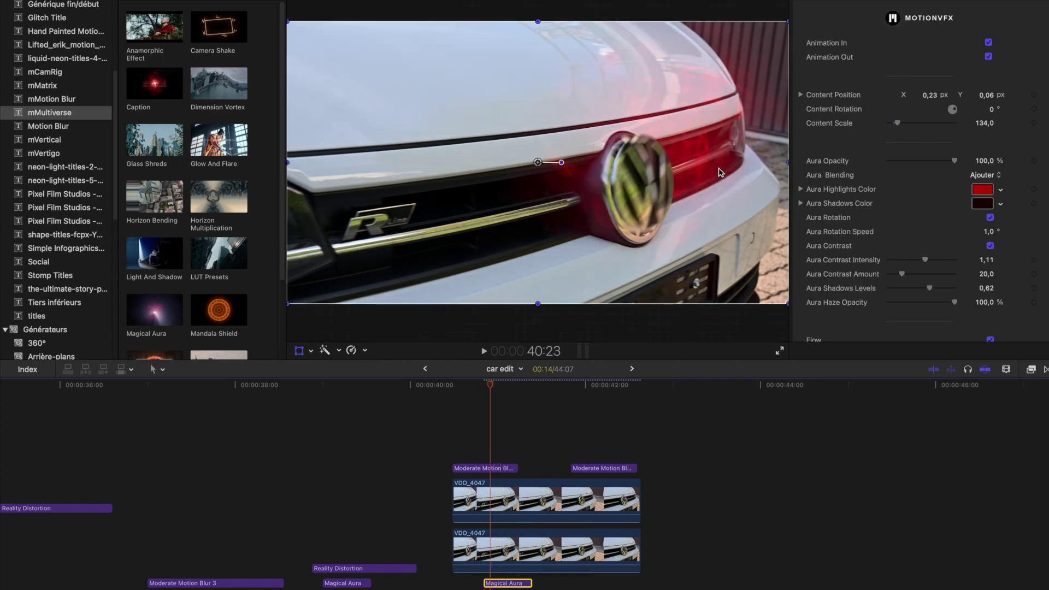
{"action": "key", "text": "Right"}
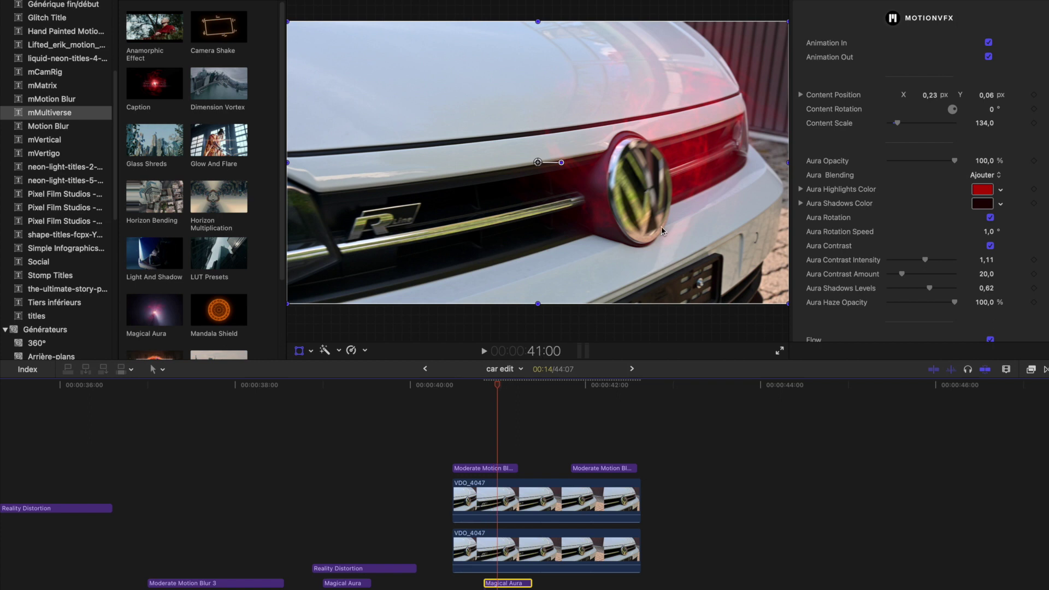
{"action": "left_click", "coordinate": [472, 457]}
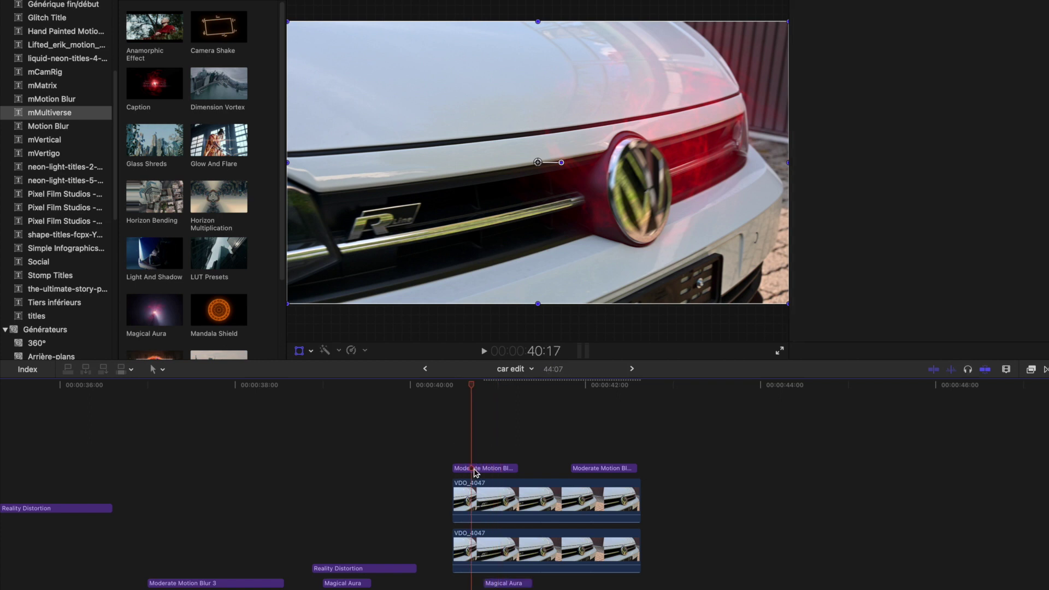